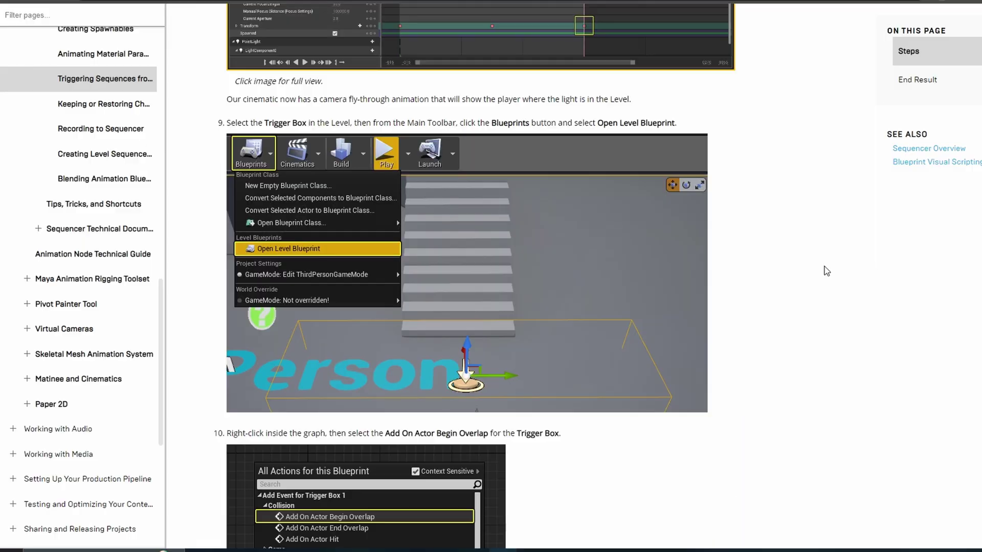
scroll(816, 266, "down", 15)
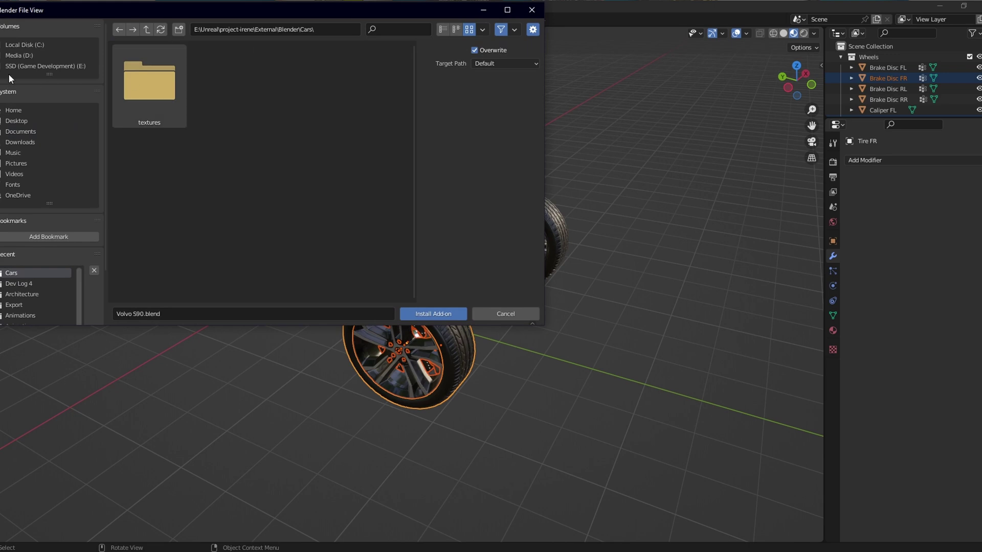
Install the UE4 vehicle rigging add-on from the Downloads zip and pick the front-right wheel rim.
left_click(20, 142)
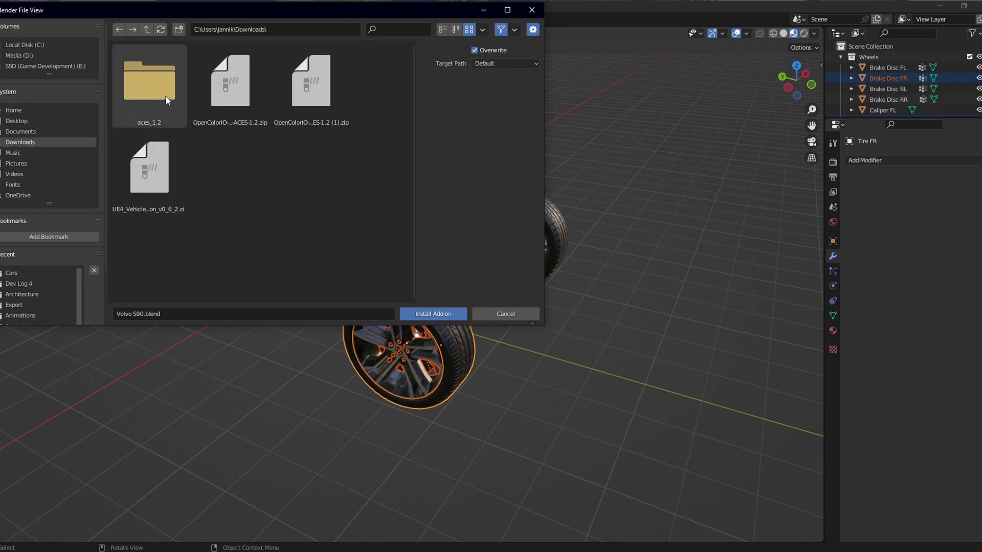
double_click(146, 181)
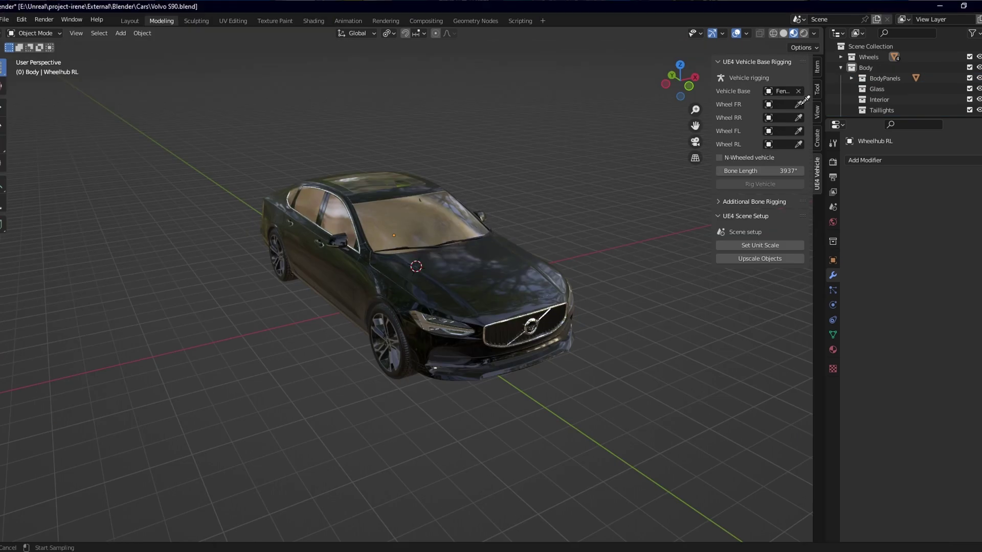
middle_click_drag(541, 207, 665, 286)
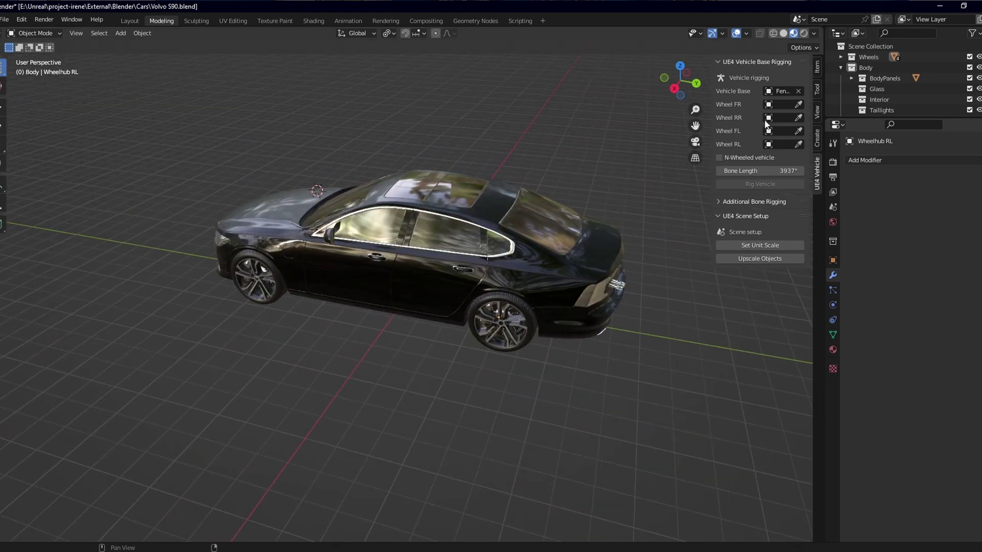
left_click(269, 274)
Apply Set Unit Scale so the car objects are upscaled to match the scene.
middle_click_drag(535, 207, 378, 209)
left_click(785, 245)
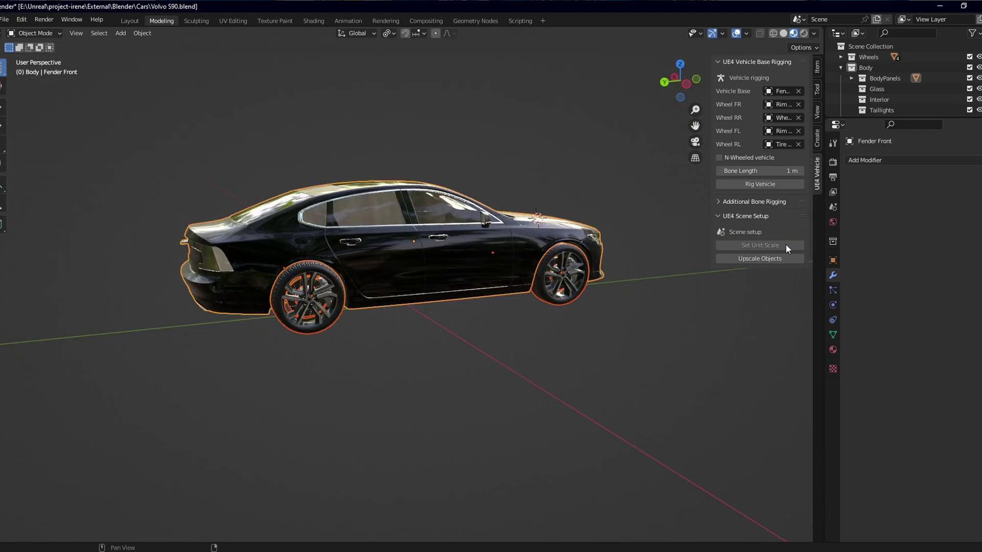
left_click(773, 258)
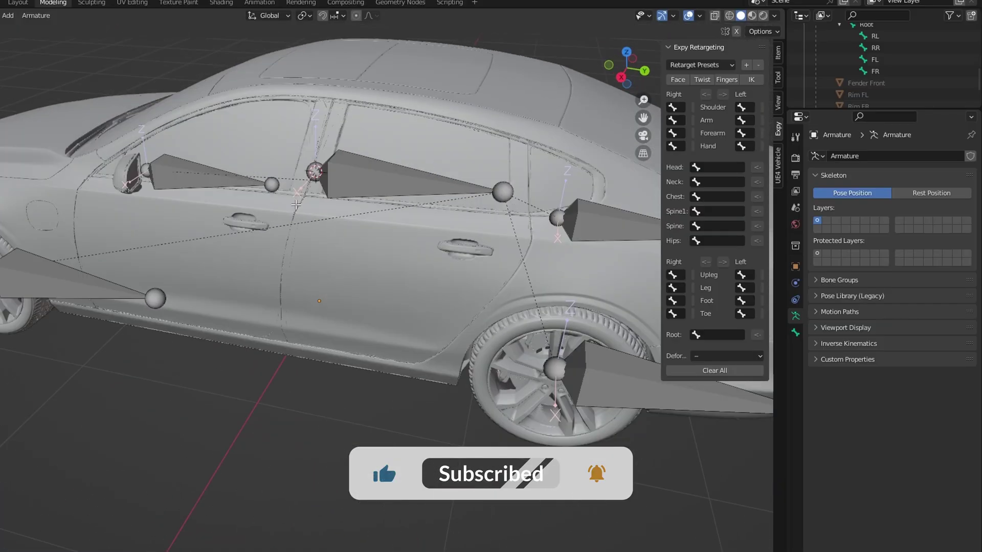
Duplicate the FR wheel bone in place and begin renaming the copy FR.001 to Body.
middle_click_drag(296, 204, 358, 215)
left_click(404, 174)
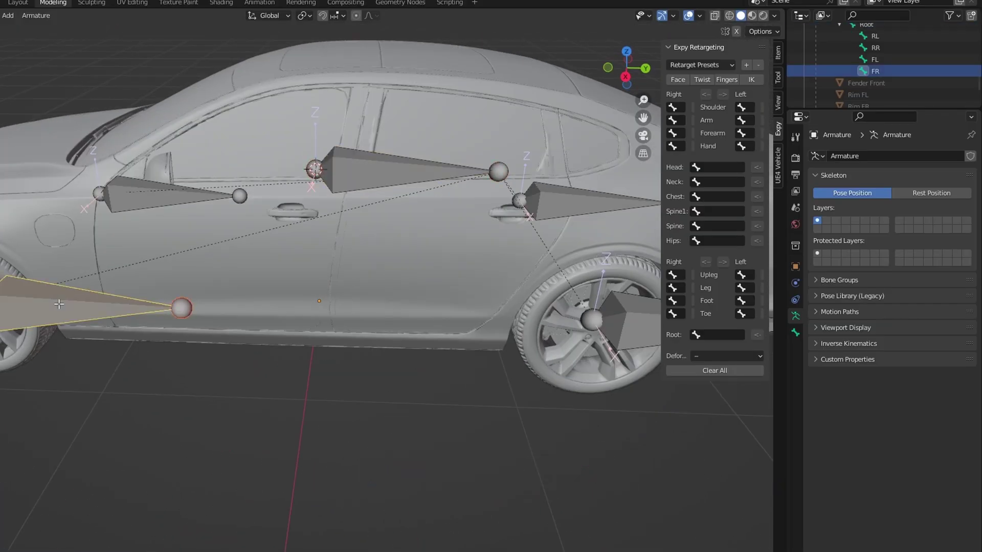
key("shift+d")
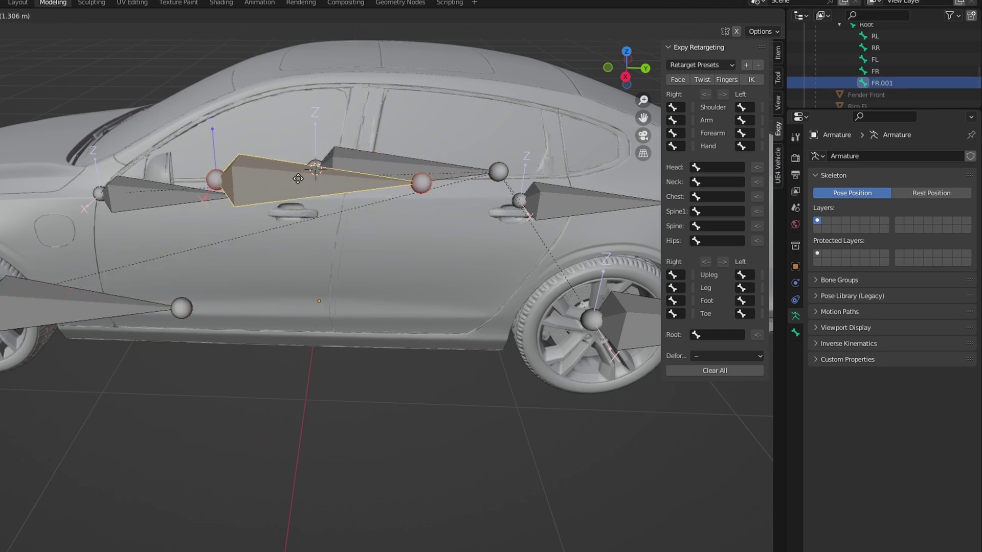
key("Escape")
double_click(879, 82)
scroll(879, 82, "down", 1)
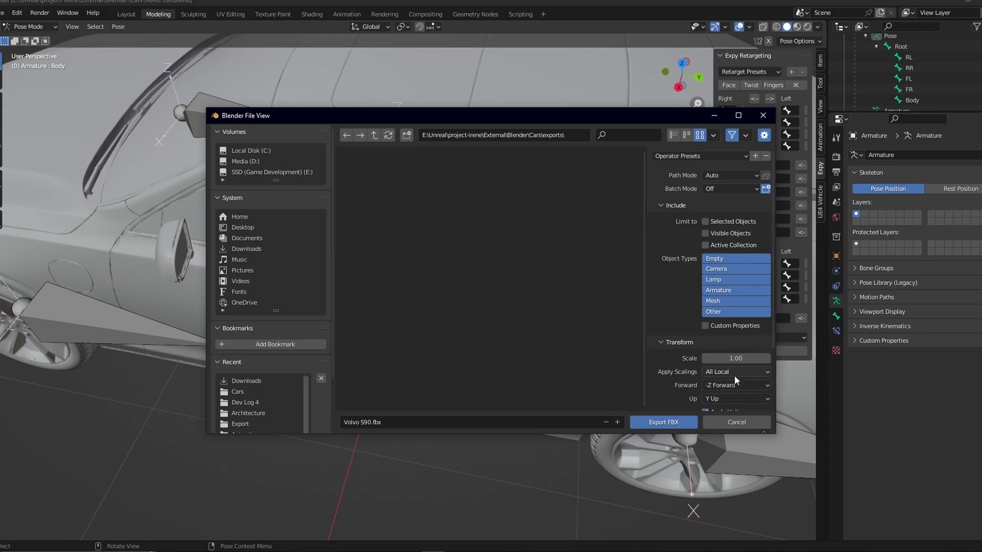
Set the FBX export axes to X Forward and Z Up.
left_click(732, 384)
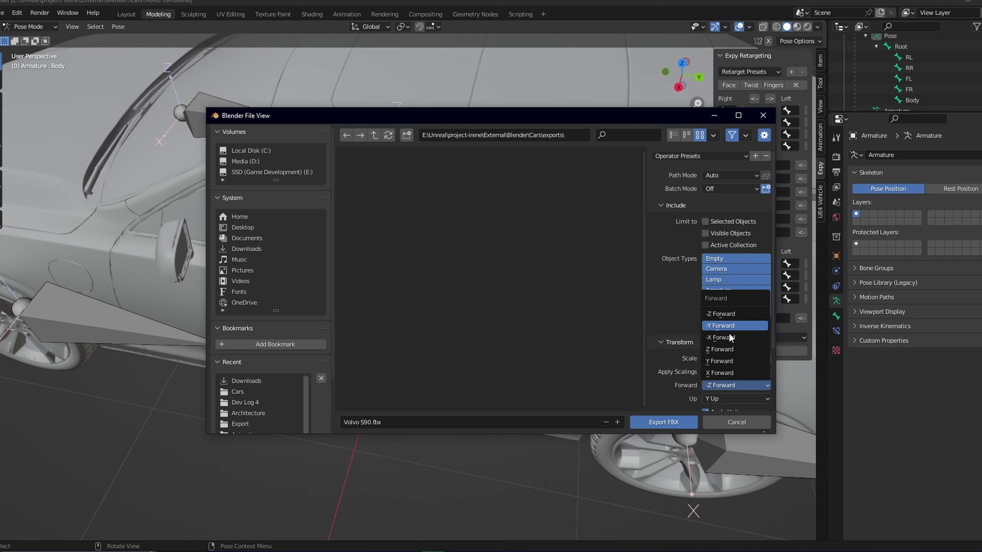
left_click(722, 372)
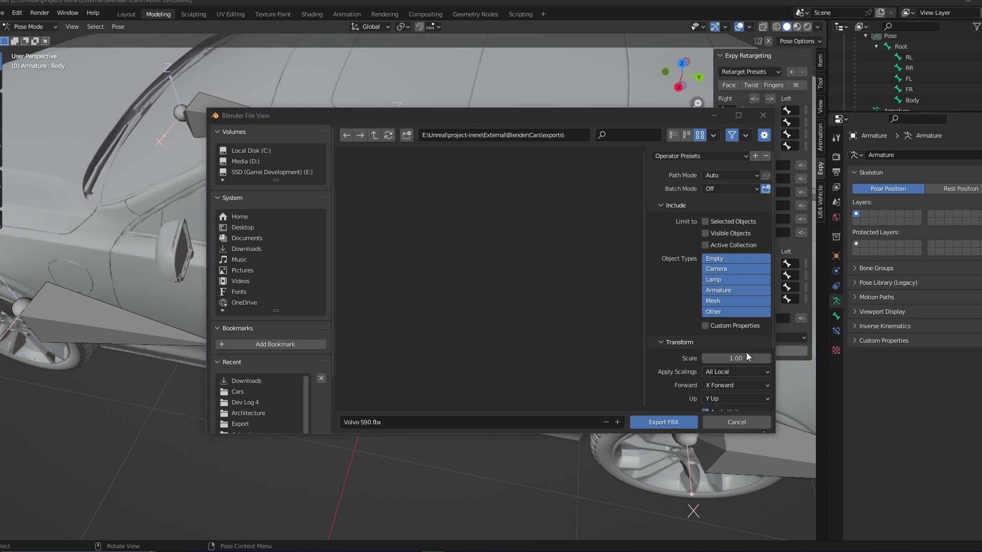
left_click(723, 395)
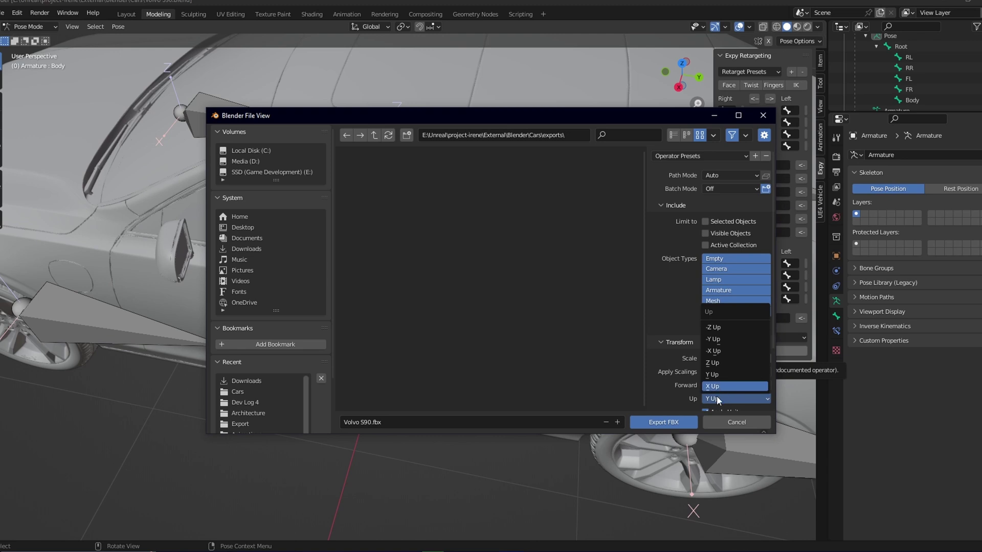
left_click(712, 362)
scroll(731, 333, "down", 6)
Set FBX smoothing to Face and expand the Armature export settings.
left_click(747, 306)
left_click(720, 336)
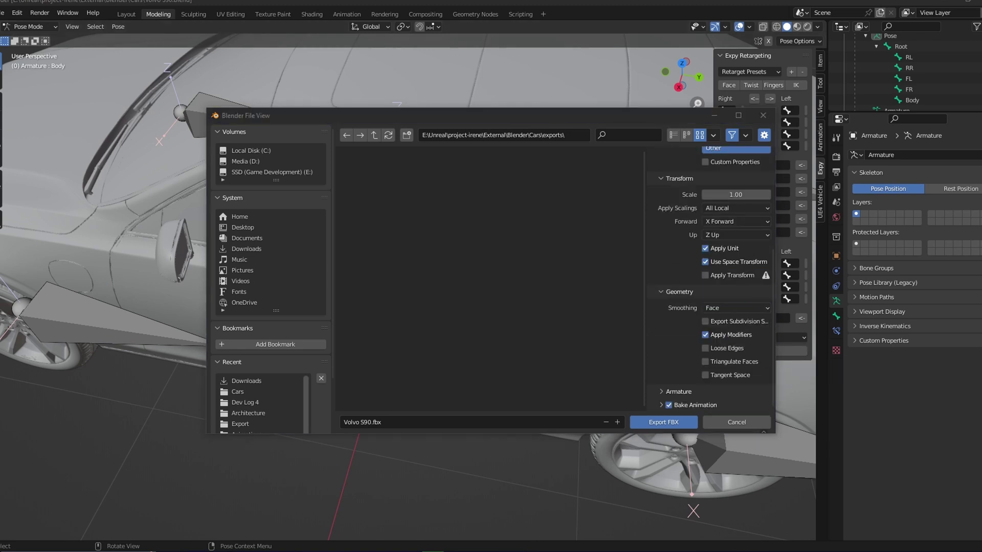
left_click(713, 391)
scroll(713, 391, "down", 4)
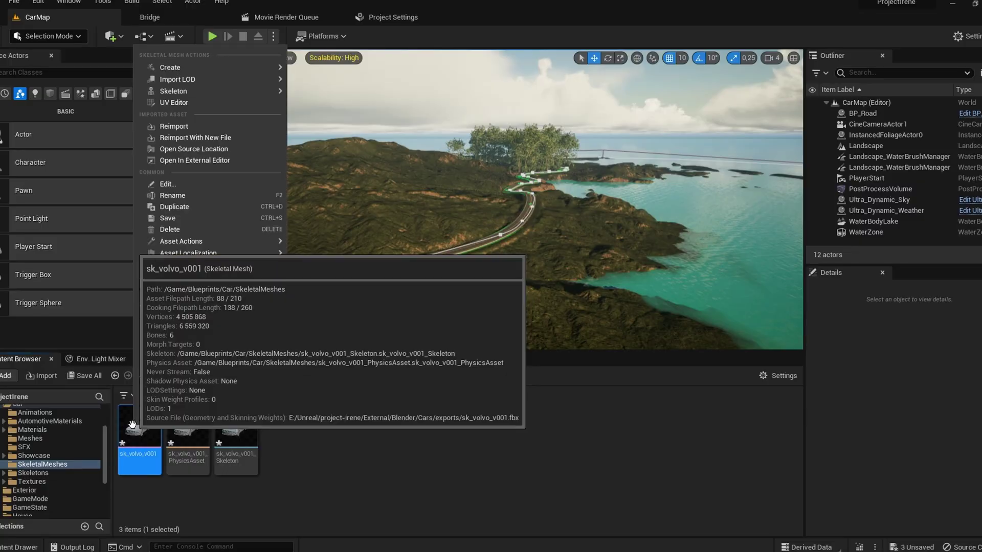
Create a Control Rig for sk_volvo_v001 and wire Set Transform - Bone into Set Transform Array.
mouse_move(250, 64)
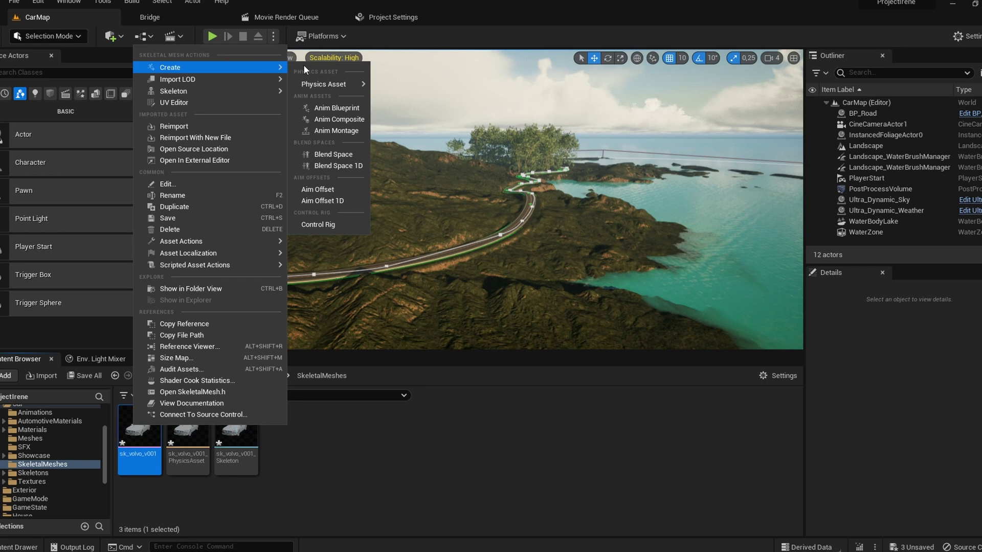
left_click(319, 225)
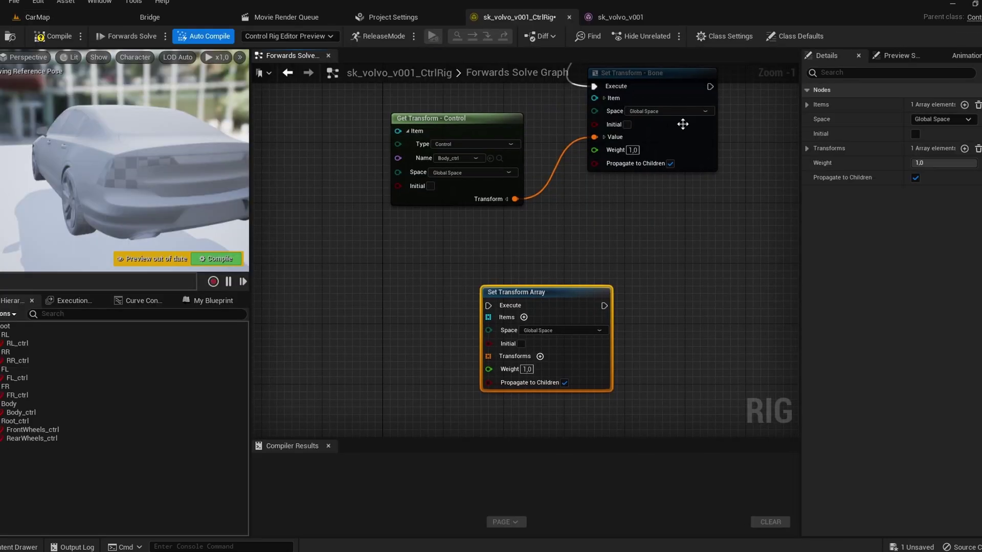
left_click_drag(709, 86, 535, 306)
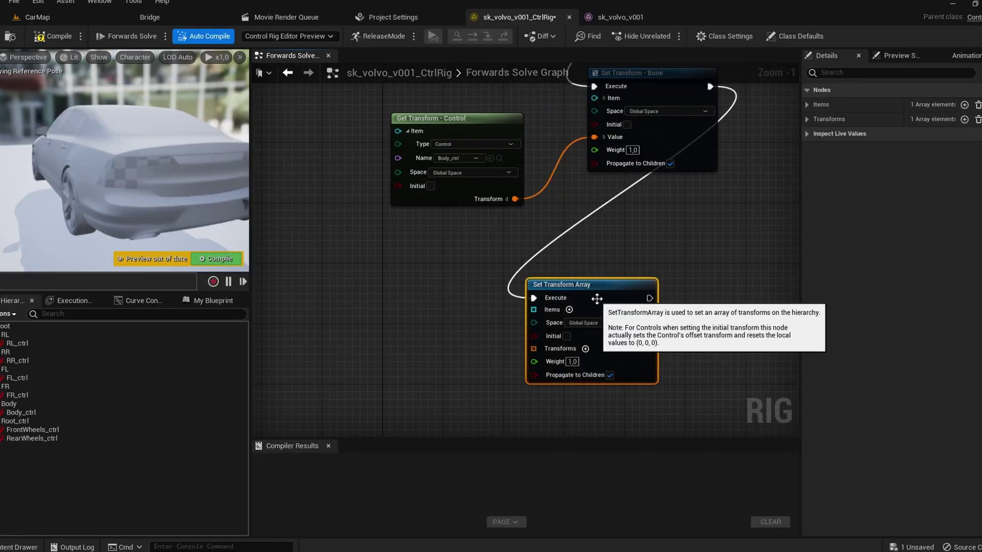
right_click_drag(478, 389, 487, 251)
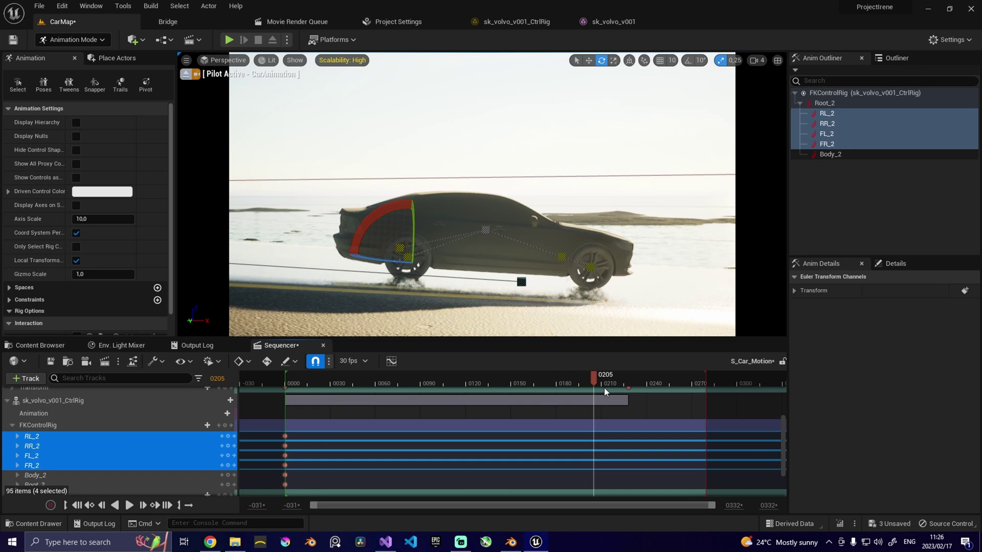
Key the wheel controls near the shot's end, scrub back to the start, and undo those keys.
left_click_drag(603, 388, 627, 386)
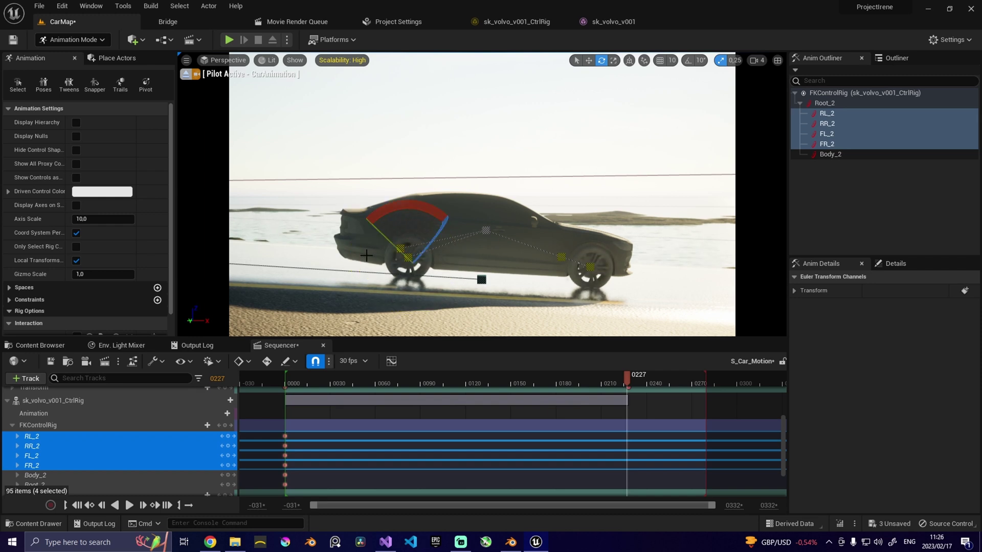
key("Return")
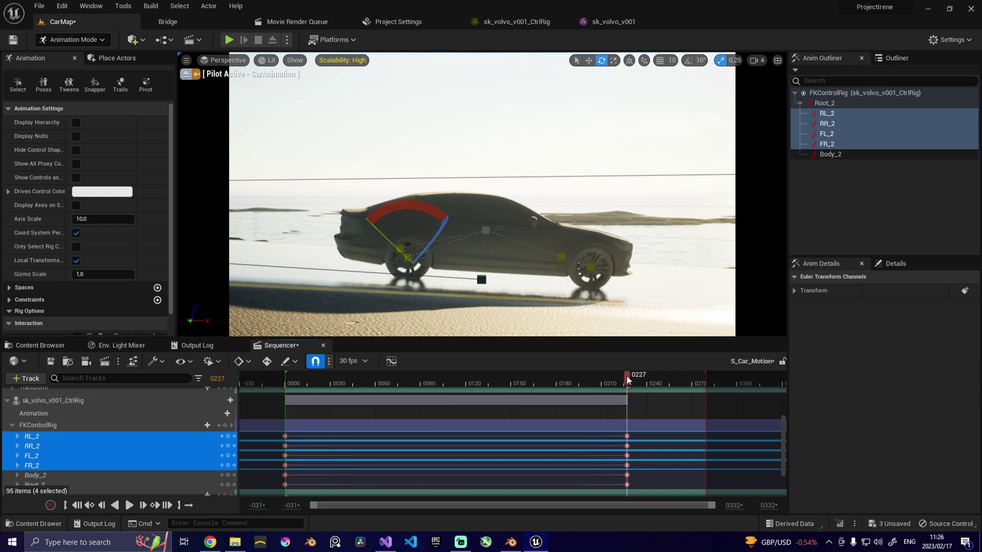
left_click(580, 381)
left_click_drag(561, 380, 283, 384)
key("ctrl+z")
scroll(96, 469, "down", 1)
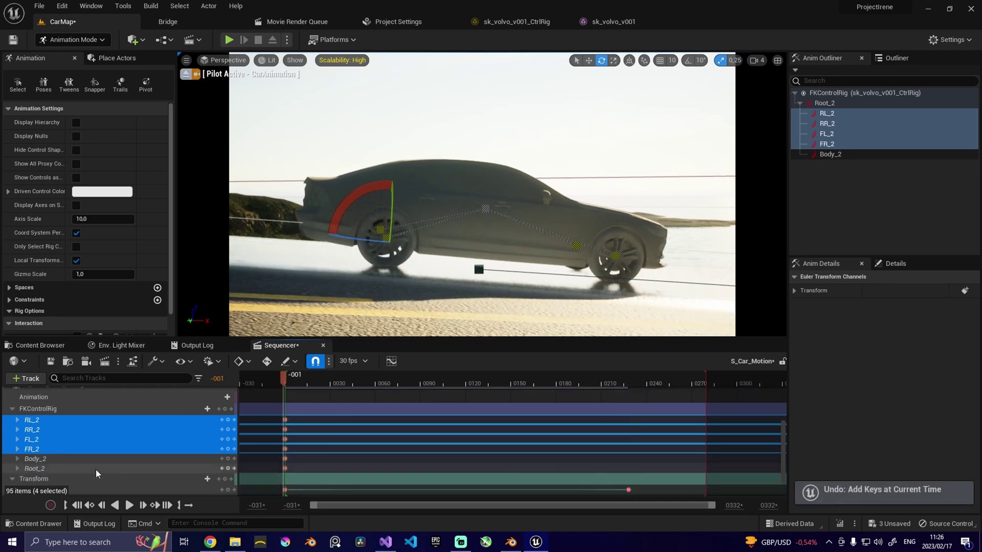